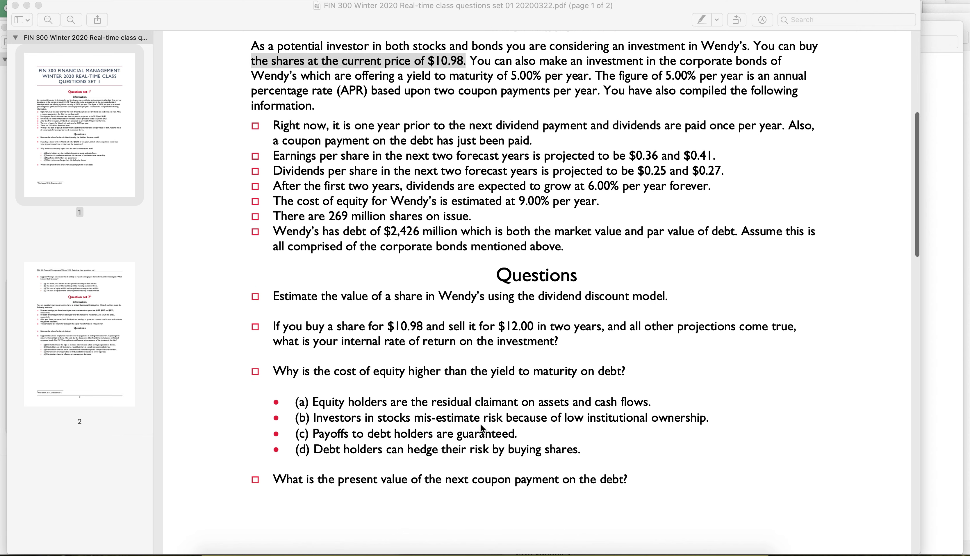
Step: In the PDF, select the question on buying a share at $10.98 and selling at $12.00
left_click(282, 327)
left_click_drag(282, 327, 589, 341)
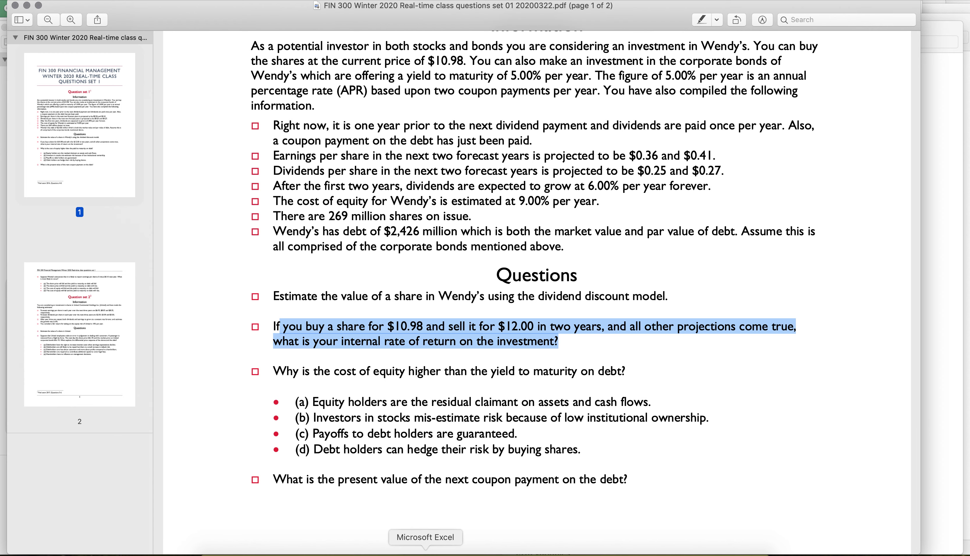
Step: Copy the period numbers 0–3 from row 4 into row 17, starting at C17
left_click(425, 553)
left_click(126, 373)
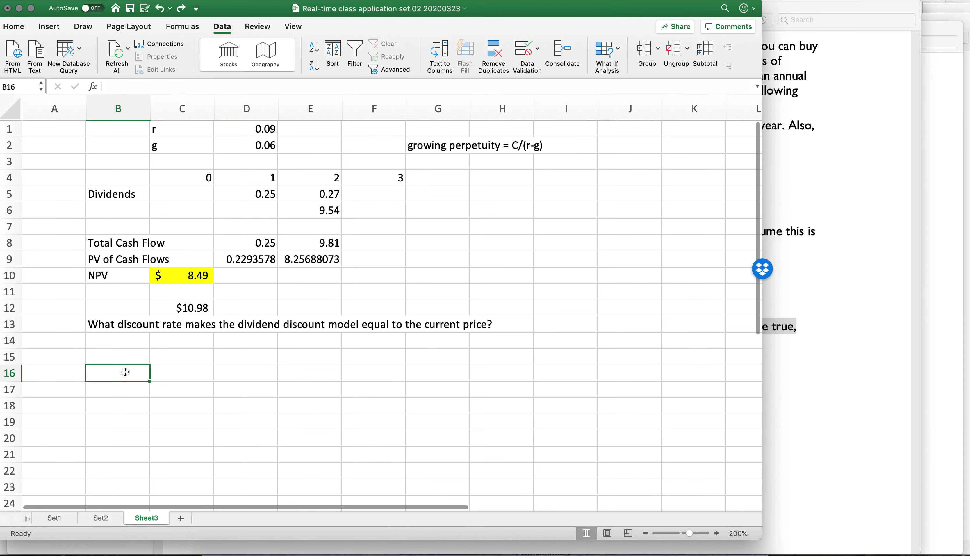
left_click_drag(163, 162, 401, 194)
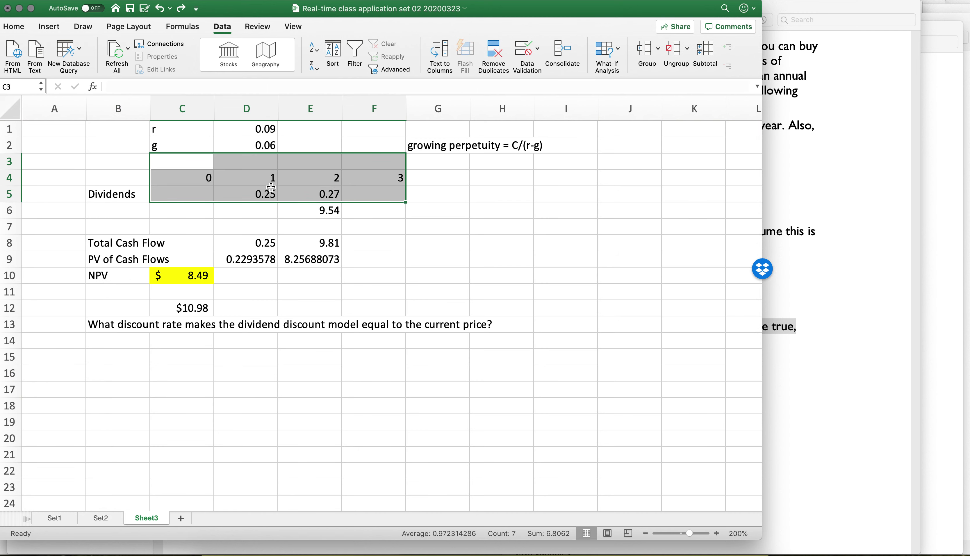
left_click(250, 179)
left_click_drag(195, 183, 354, 178)
key("super+c")
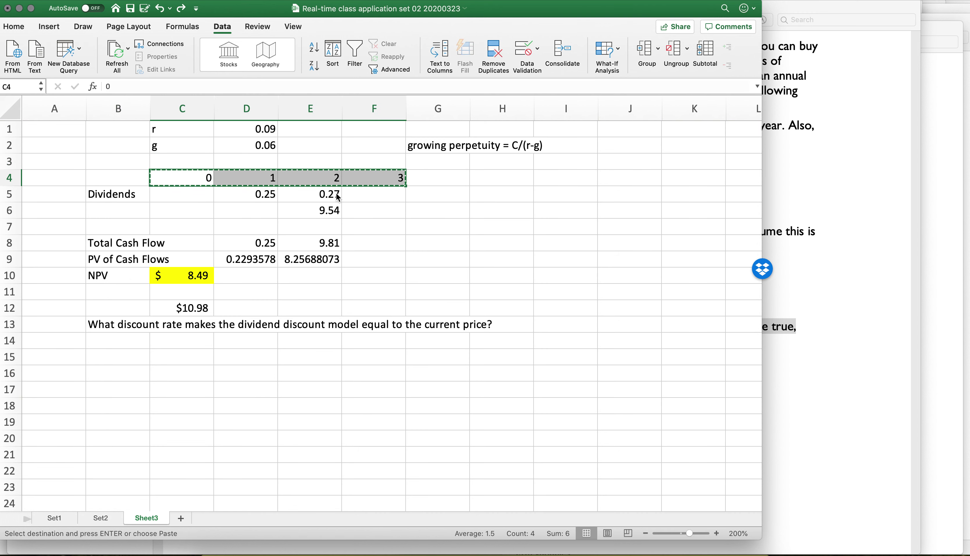
left_click(195, 396)
key("super+v")
scroll(193, 397, "down", 5)
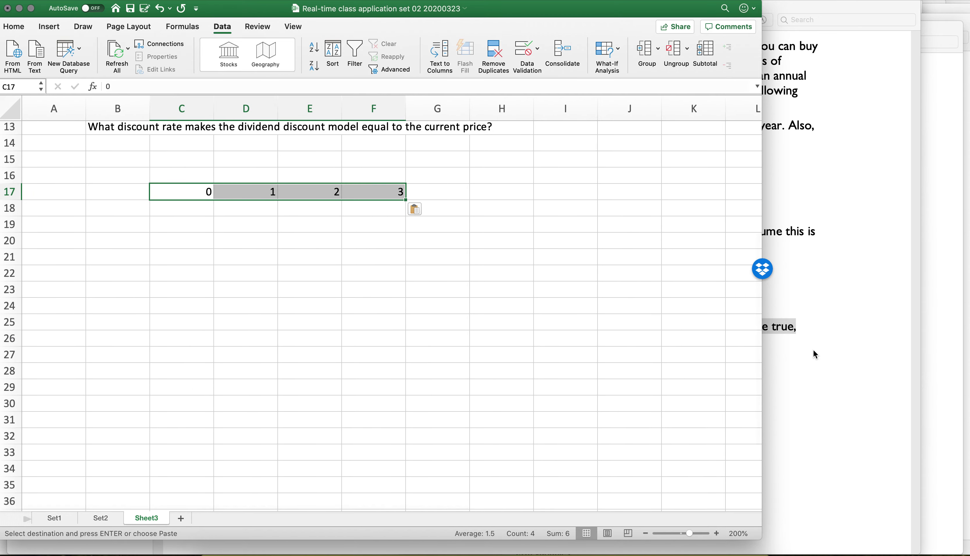
Step: Enter the -10.98 purchase cash flow in C18 and a 12 sale price in E18
left_click(824, 365)
left_click(442, 539)
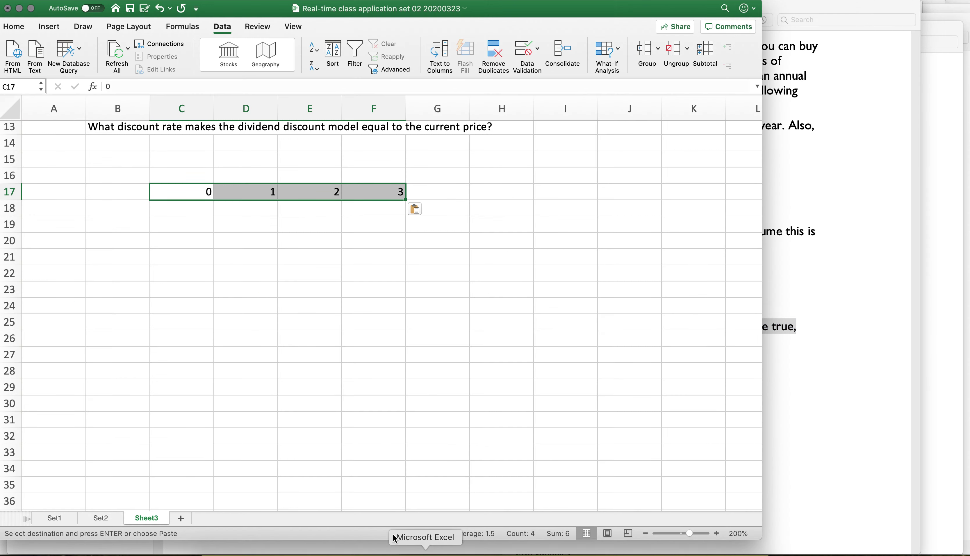
left_click(191, 208)
type("-10")
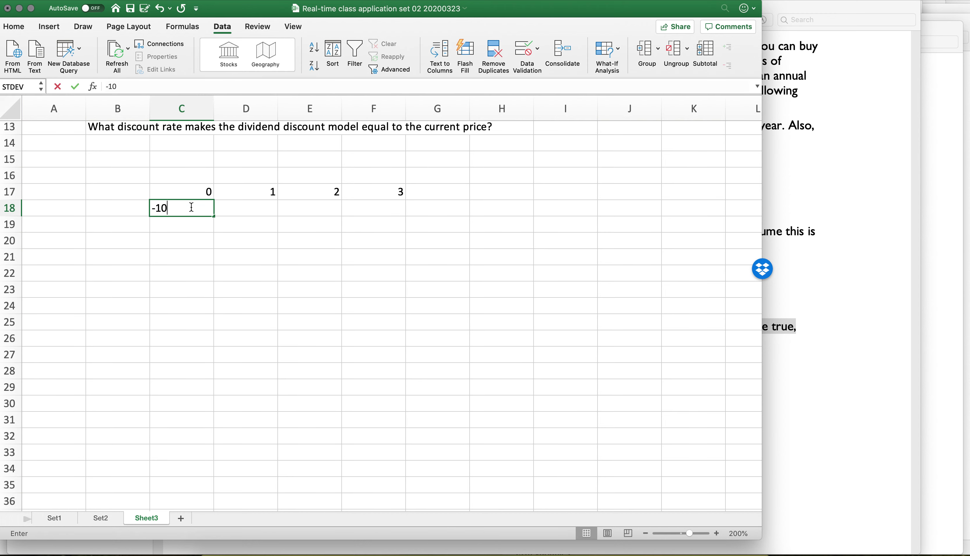
type(".98")
key("Tab")
key("Tab")
key("Tab")
key("Left")
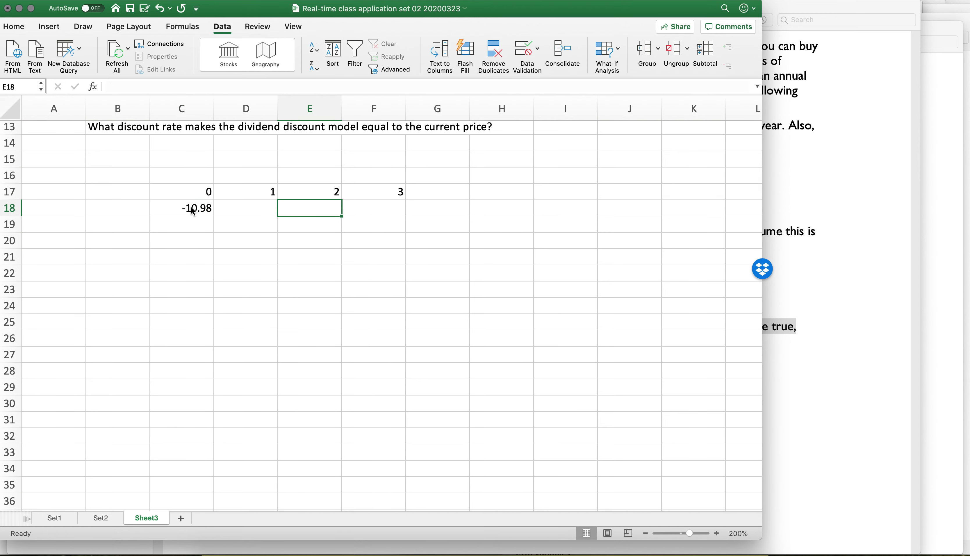
type("12")
key("Return")
Step: Enter the 0.25 dividend in D18 and change E18 to 12.27
scroll(231, 207, "up", 6)
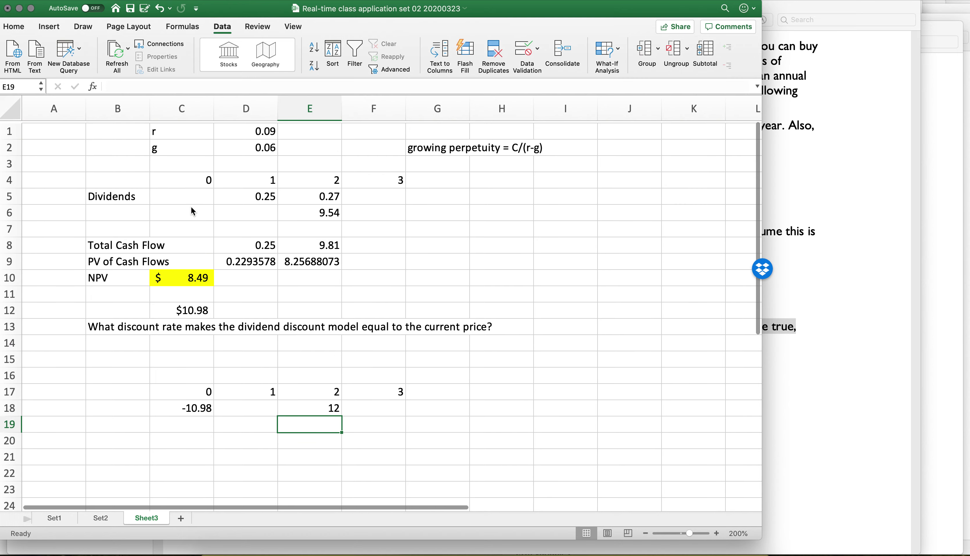
scroll(262, 408, "down", 3)
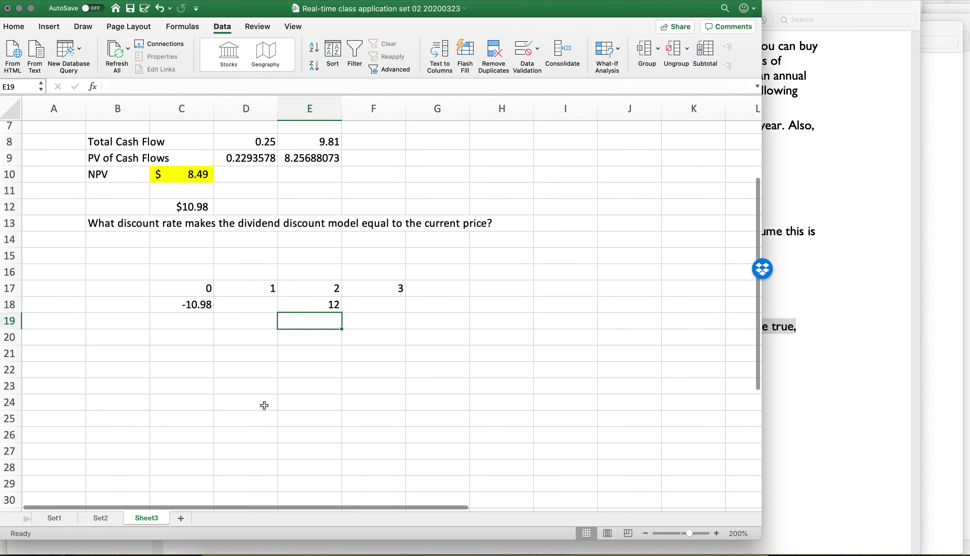
left_click(259, 302)
type("0.25")
key("Tab")
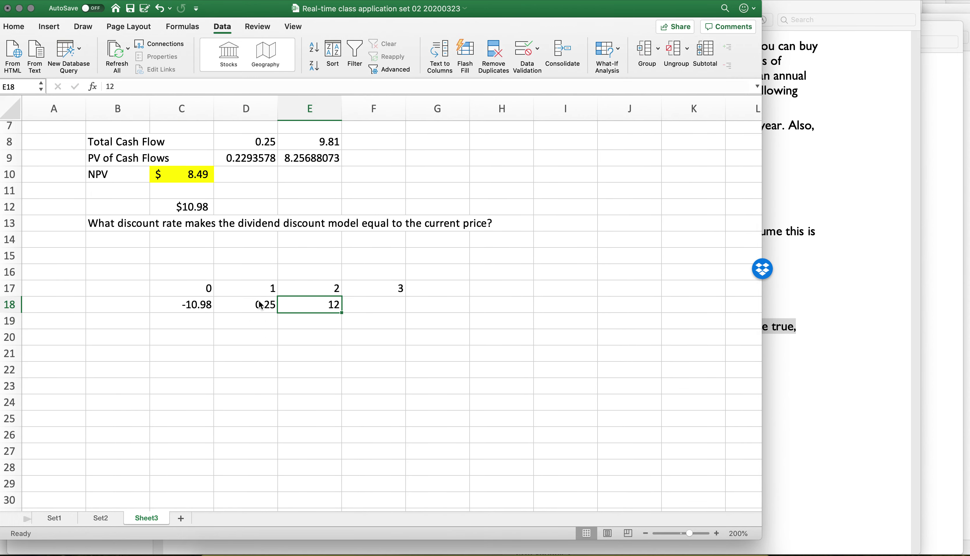
key("F2")
type("12.27")
key("Return")
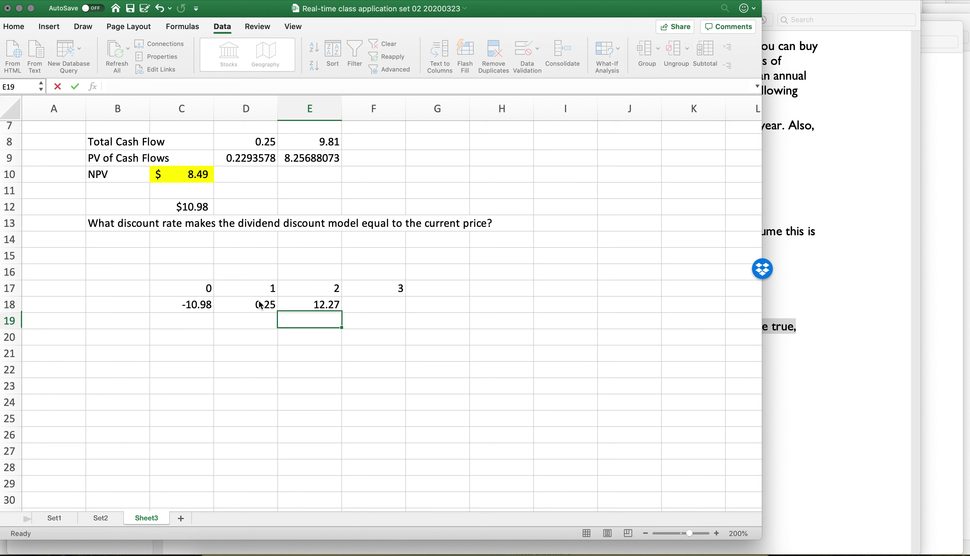
key("Up")
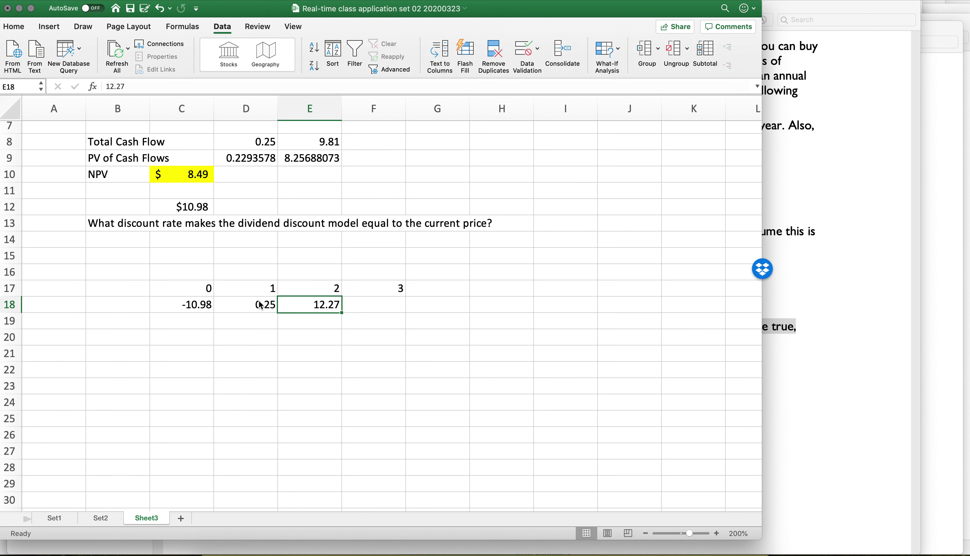
key("Down")
key("Down")
key("Left")
key("Left")
key("Left")
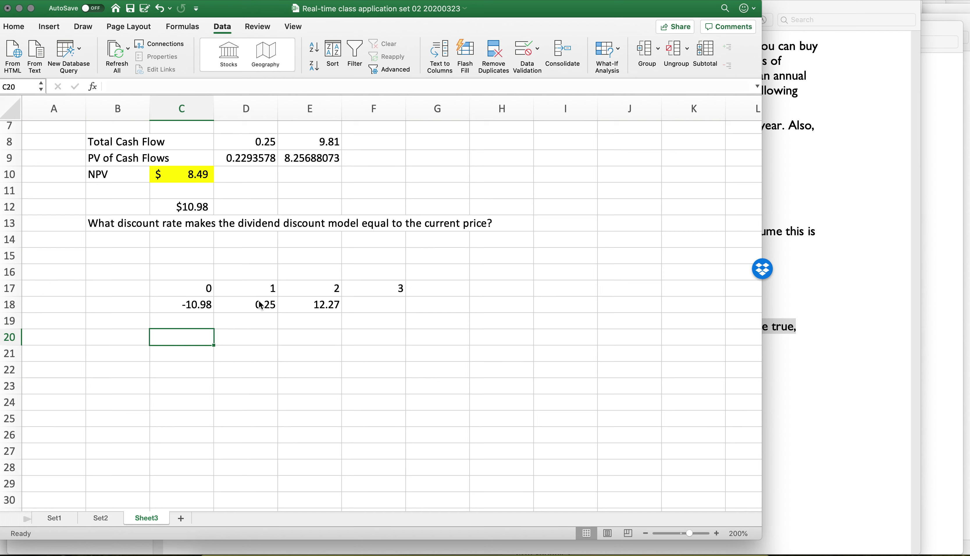
key("Up")
key("Up")
Step: Label B18 'Cash Flows', and enter the label r in B16 with a rate of 0.1 in C16
type("Cash Flows")
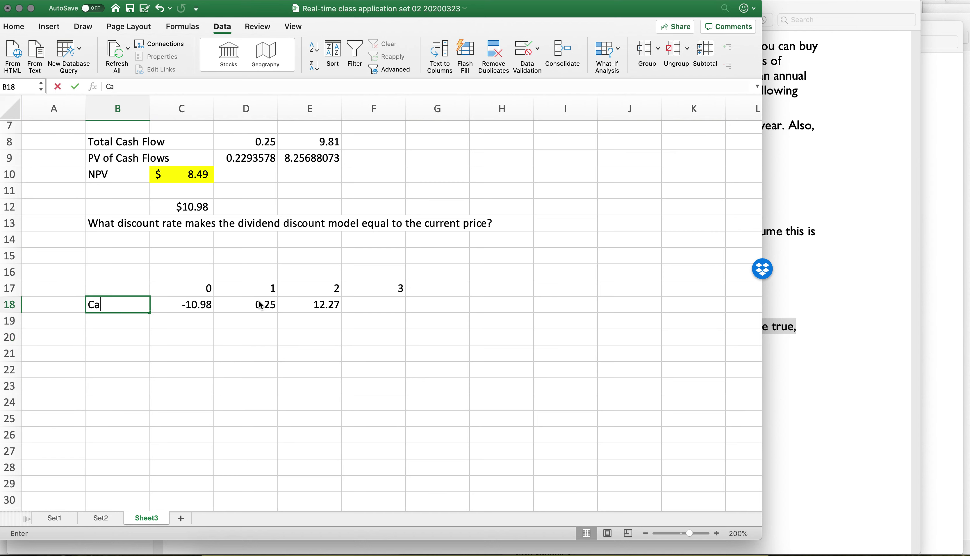
key("Up")
key("Up")
key("Up")
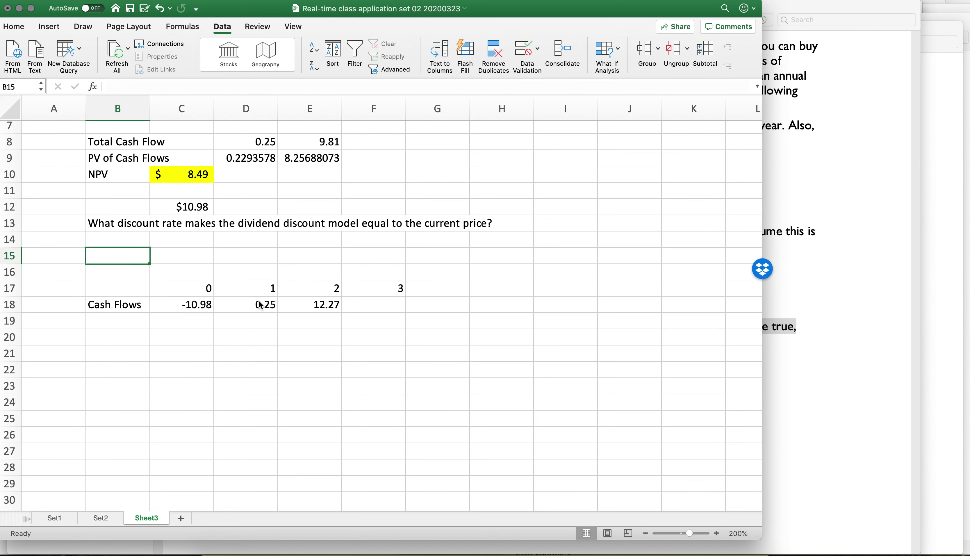
key("Down")
type("r")
key("Right")
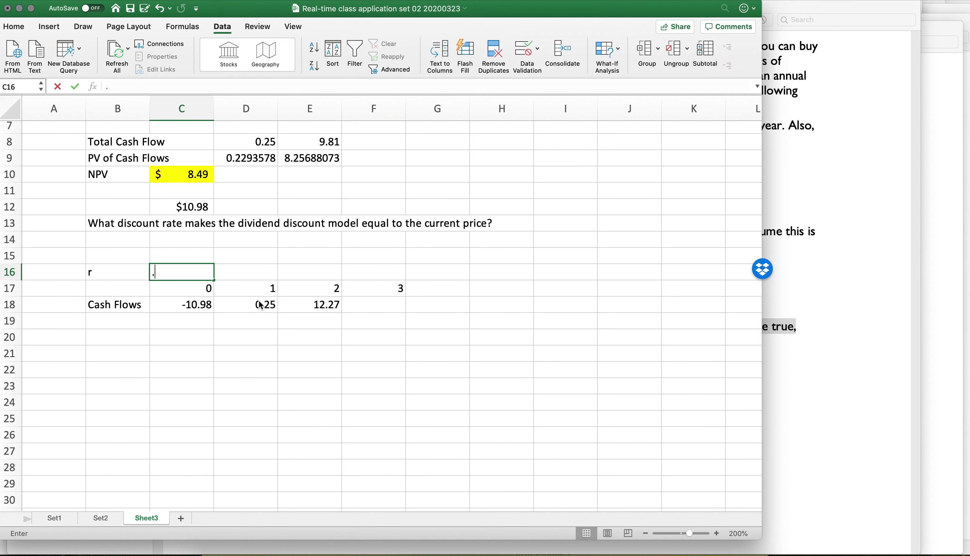
type("0.1")
key("Return")
scroll(261, 304, "down", 3)
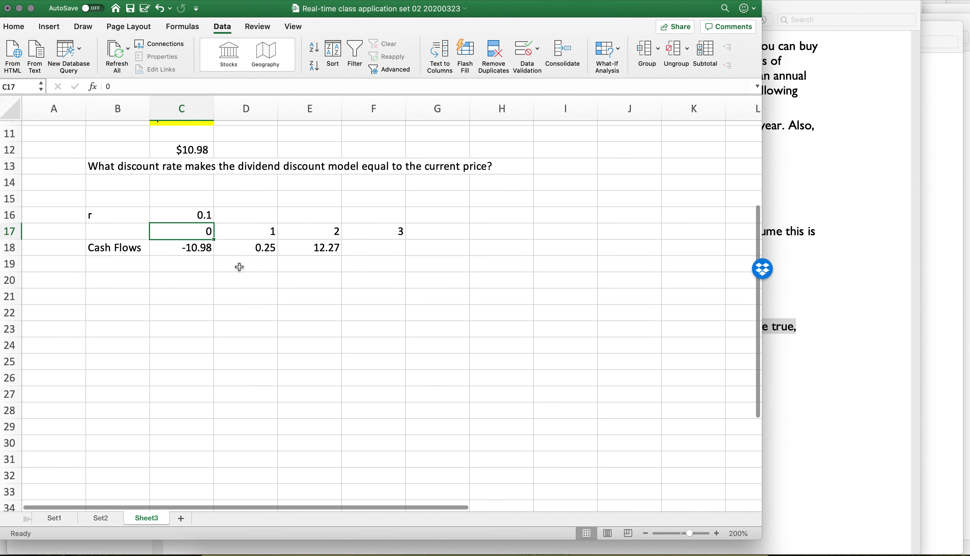
left_click(127, 270)
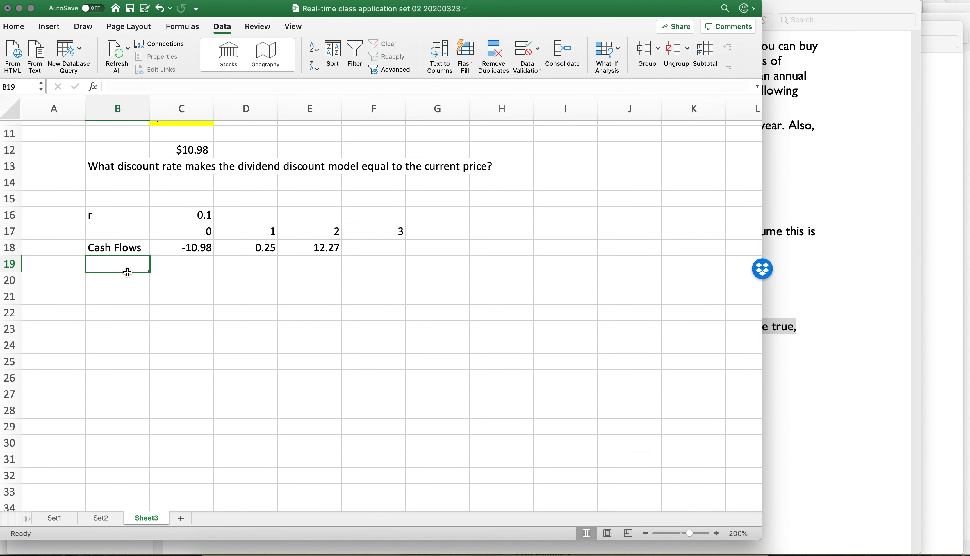
key("Down")
Step: Label B20 'PV of Cash Flows' and enter =C18/(1+$C$16)^C17 in C20
type("PV of ")
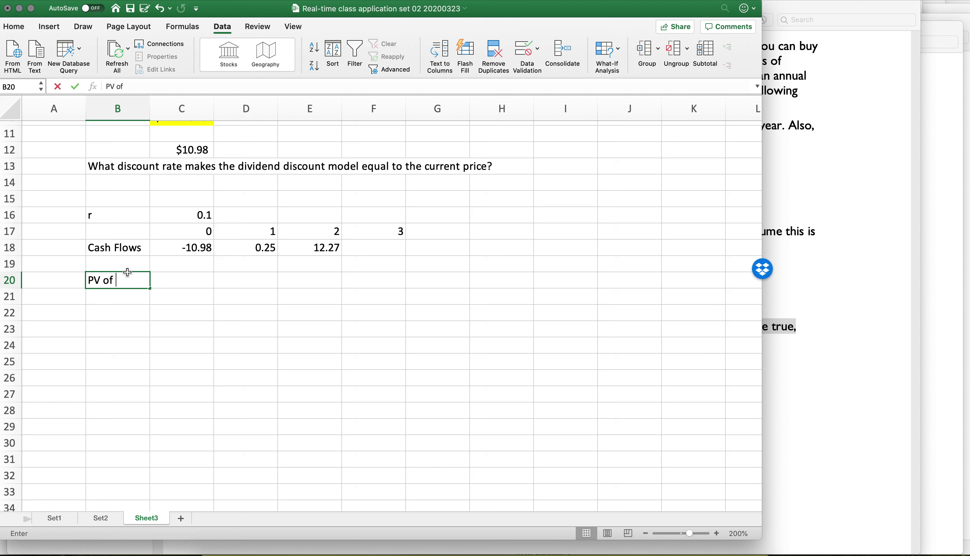
type("Cash Flows")
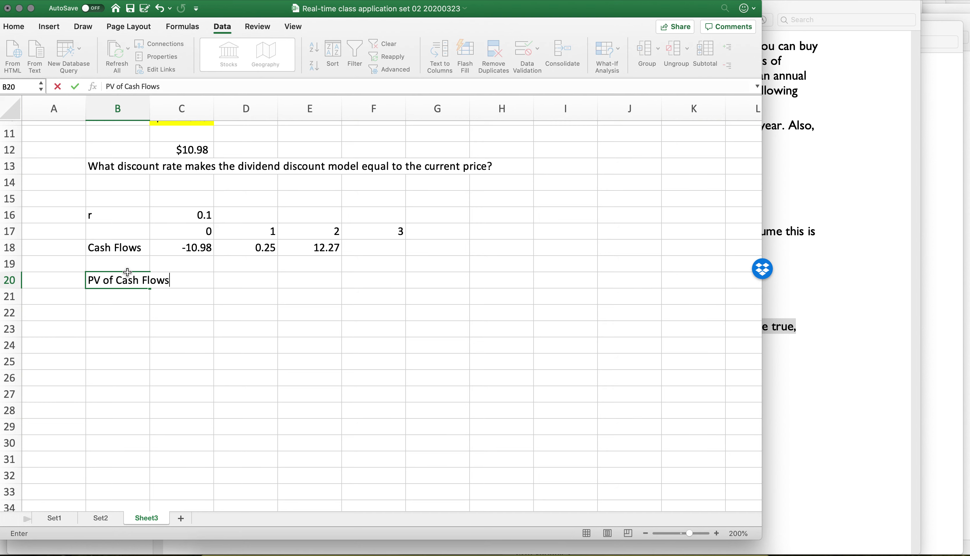
key("Tab")
type("=")
key("Up")
key("Up")
type("/")
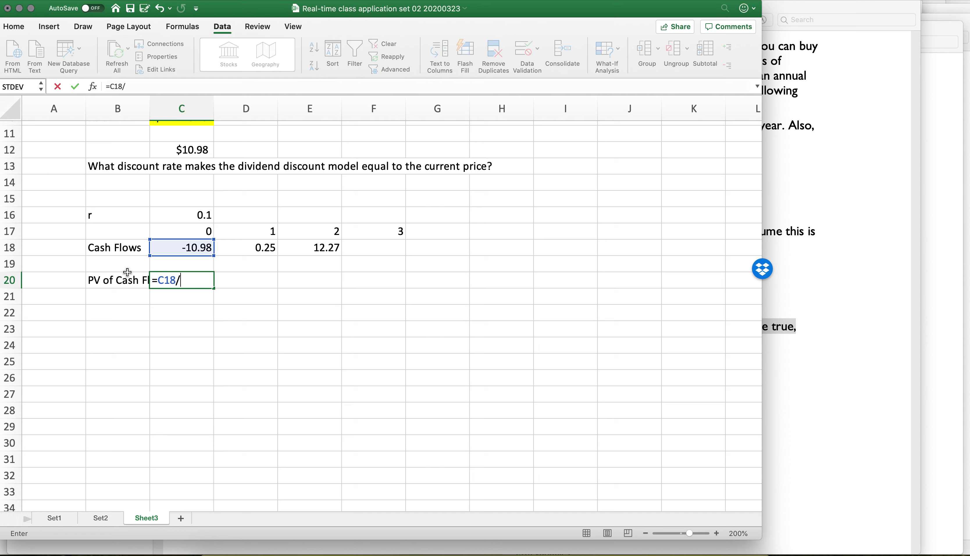
type("(1+")
left_click(183, 213)
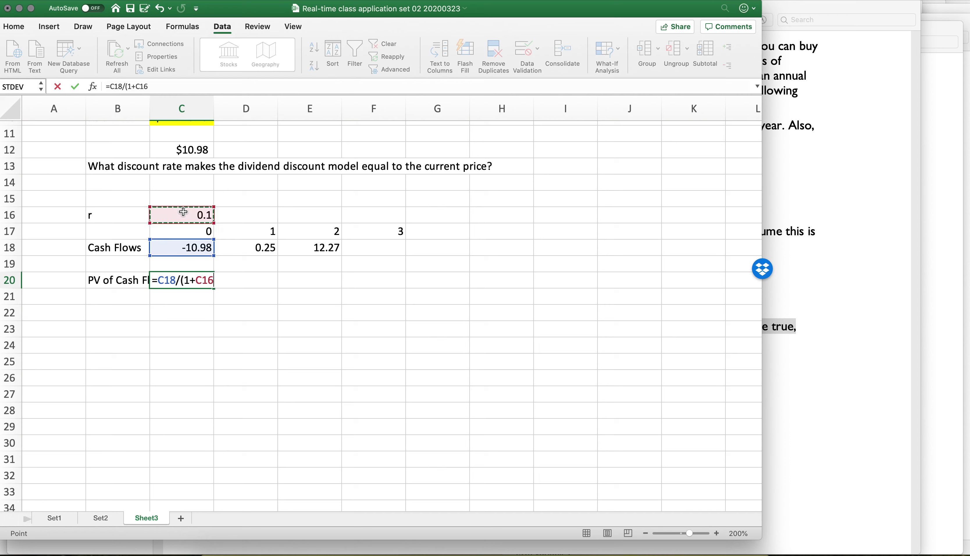
key("F4")
type(")^")
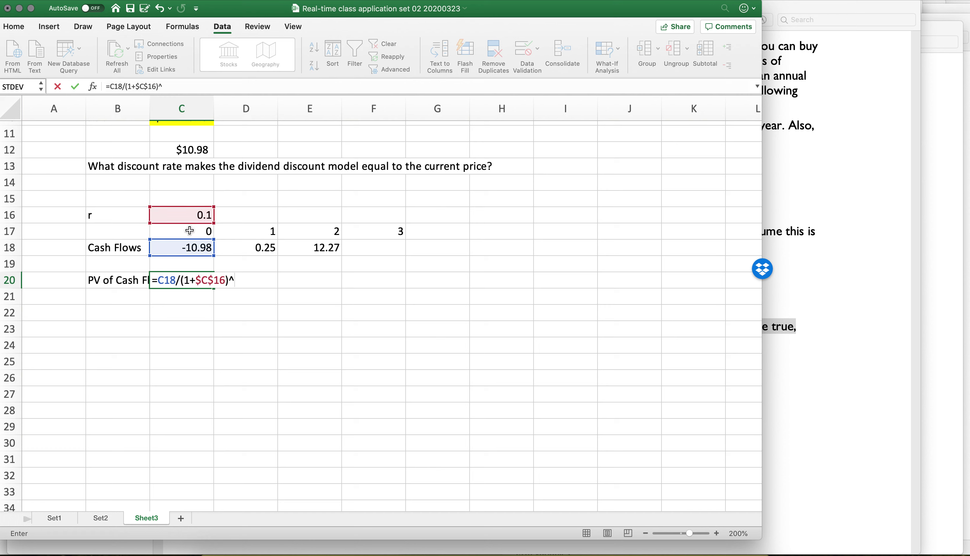
left_click(190, 230)
key("Return")
Step: Copy the present value formula into D20:E20 and clear the unused period 3 in F17
key("Up")
key("super+c")
key("Right")
key("shift+Right")
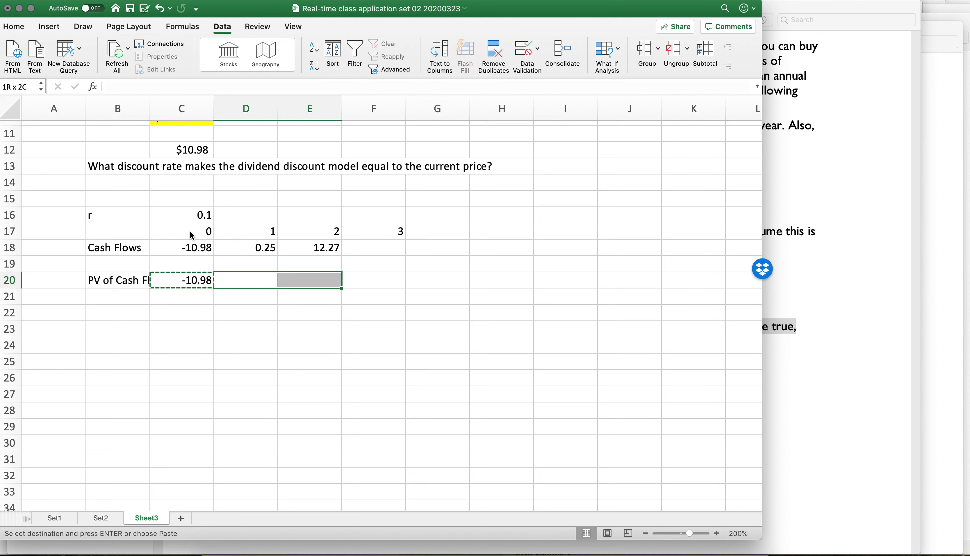
key("super+v")
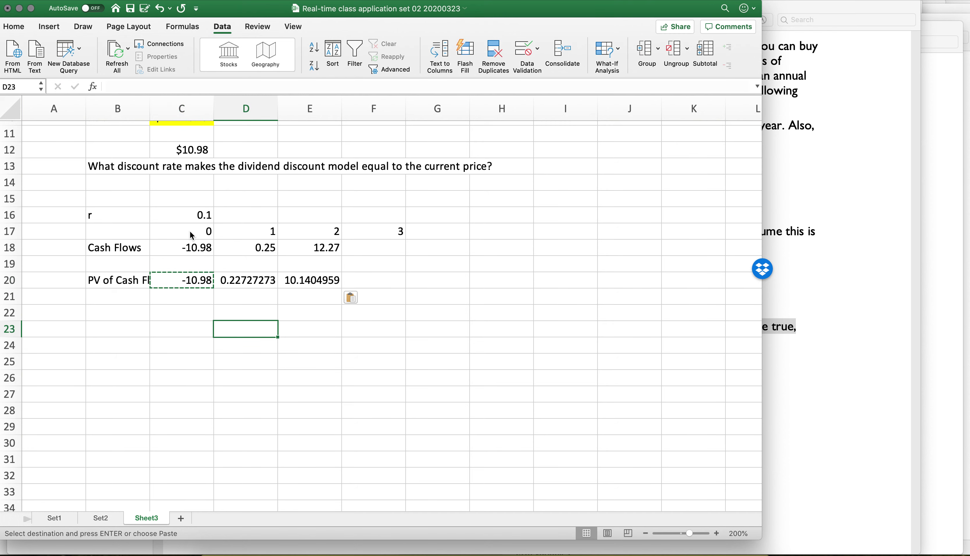
left_click(379, 233)
key("Escape")
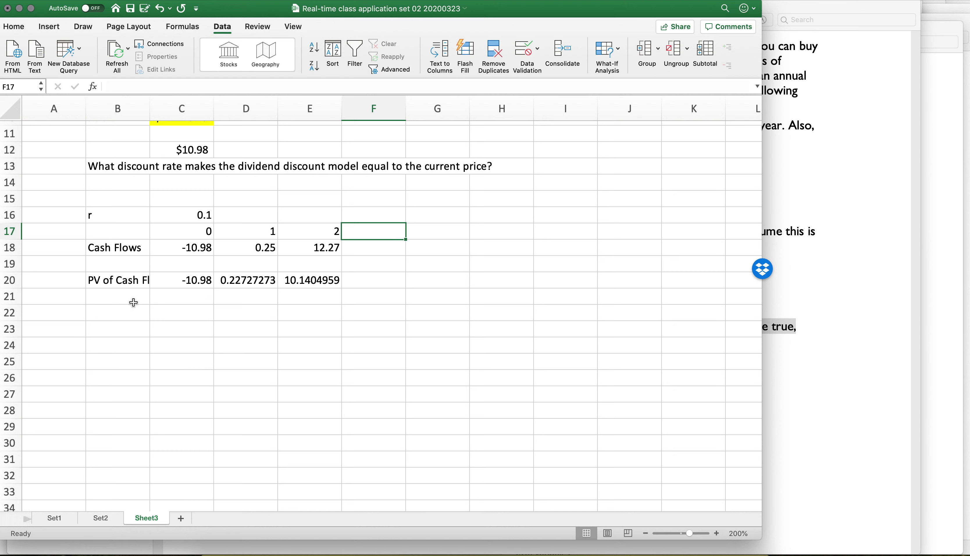
left_click(133, 300)
Step: Widen column B, label B21 'NPV' and enter =SUM(C20:E20) in C21, giving -0.6122314
left_click_drag(150, 109, 178, 108)
type("NPV")
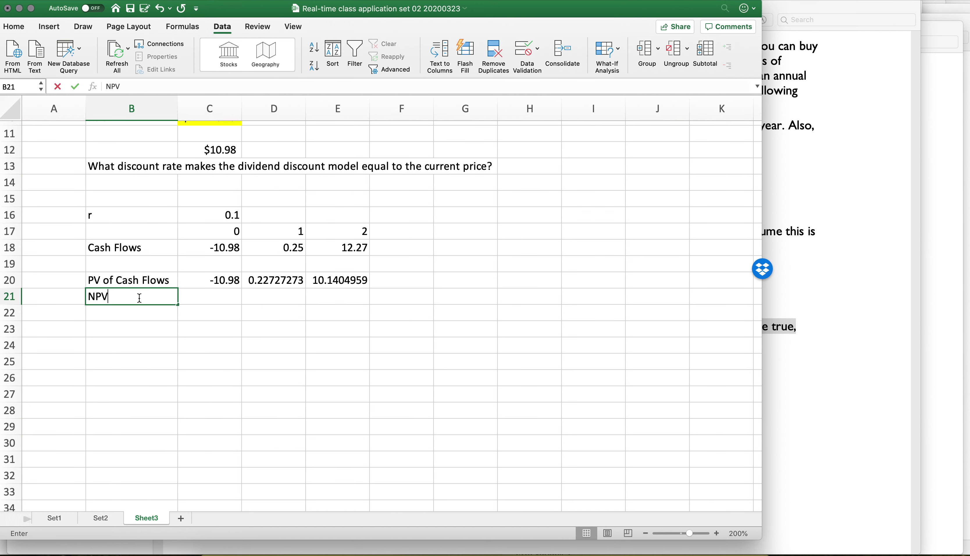
key("Tab")
type("=sum(")
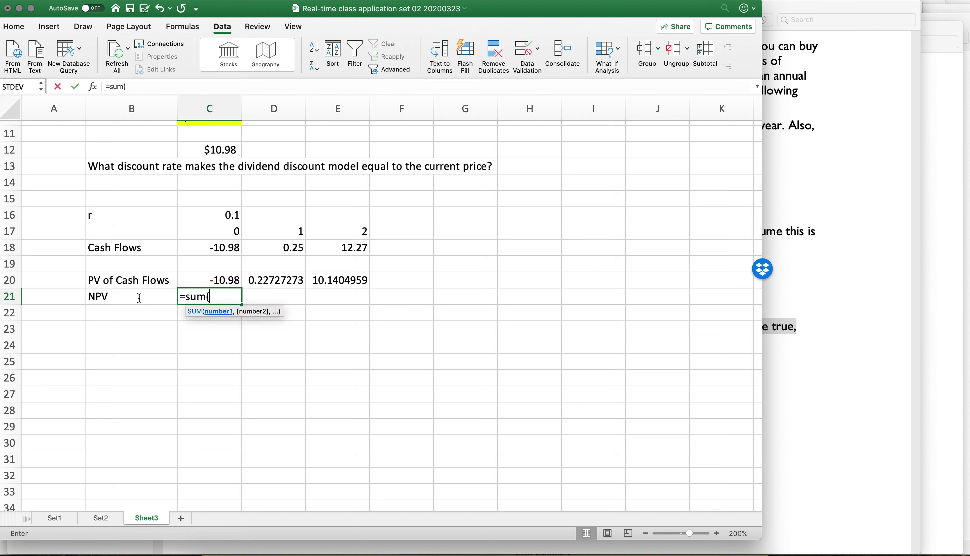
key("Up")
key("shift+Right")
key("shift+Right")
key("Return")
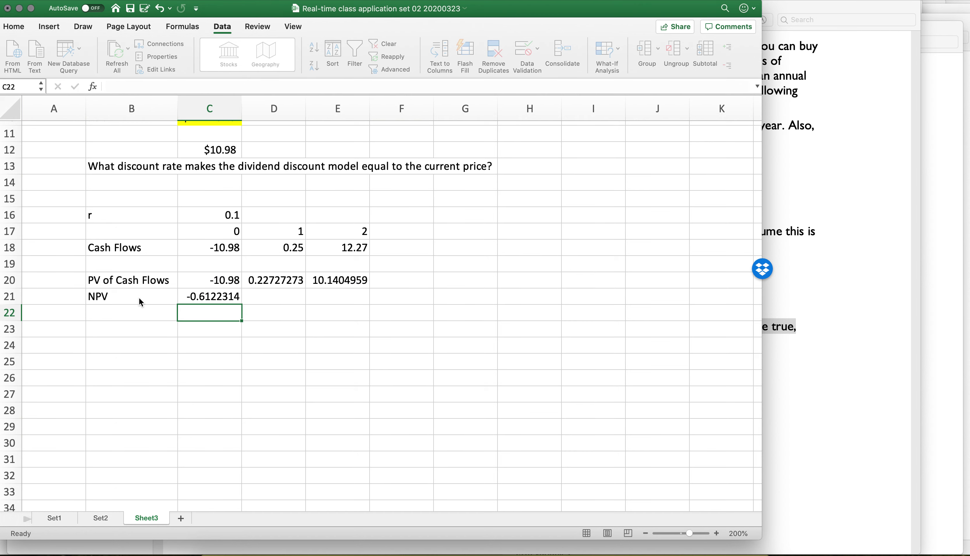
key("Up")
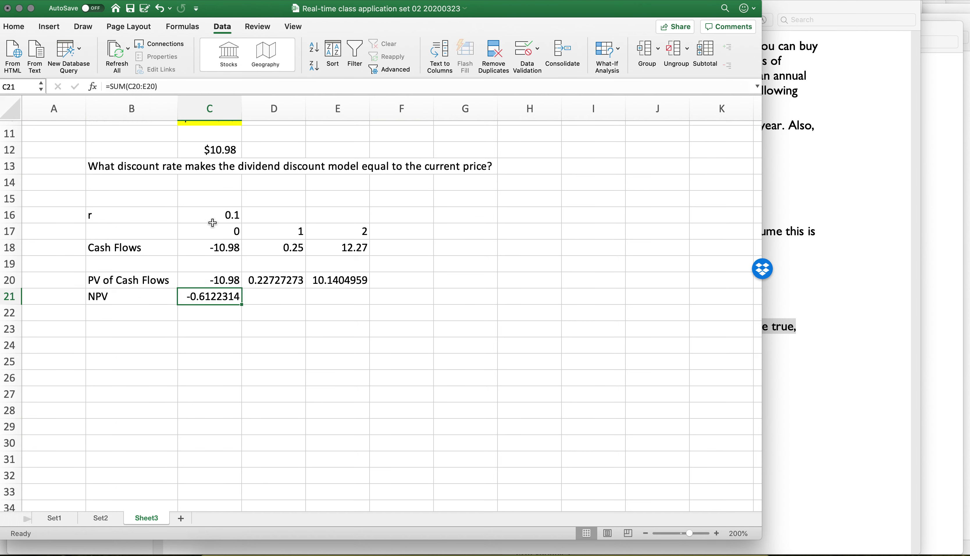
left_click(607, 49)
Step: Use Goal Seek to set C21 to 0 by changing the rate in C16
left_click(622, 83)
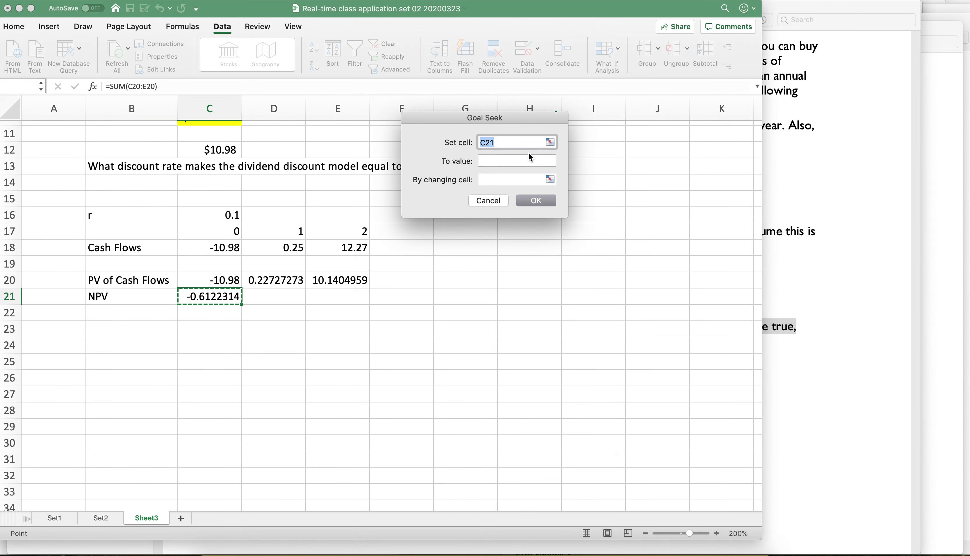
left_click(496, 163)
type("0")
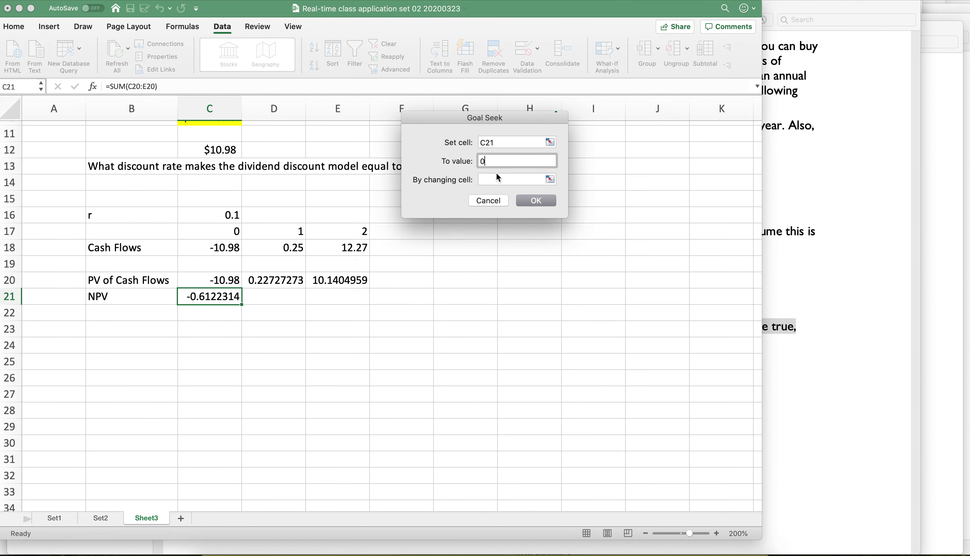
left_click(498, 179)
left_click(193, 213)
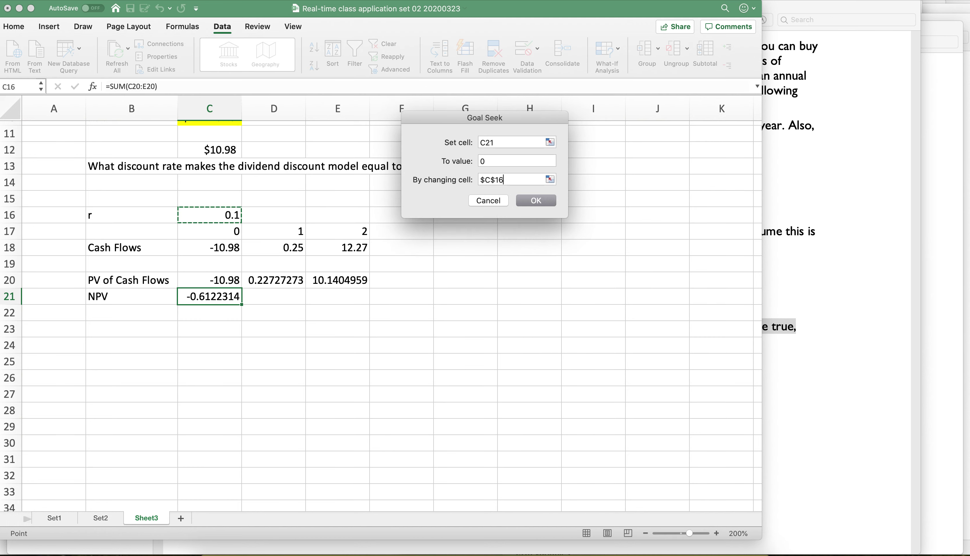
left_click(536, 201)
left_click(555, 142)
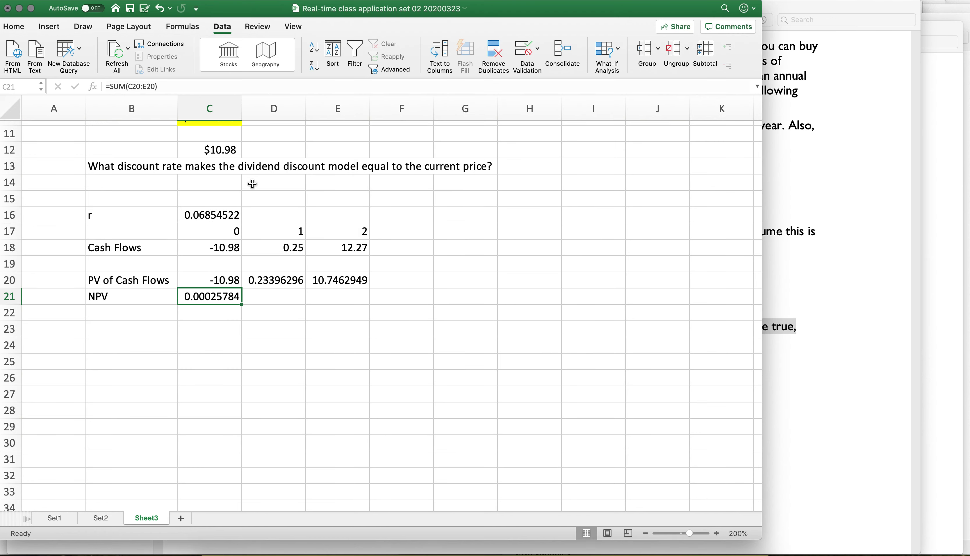
Step: Format the solved rate in C16 as a two-decimal percentage (6.85%) with yellow fill
left_click(221, 213)
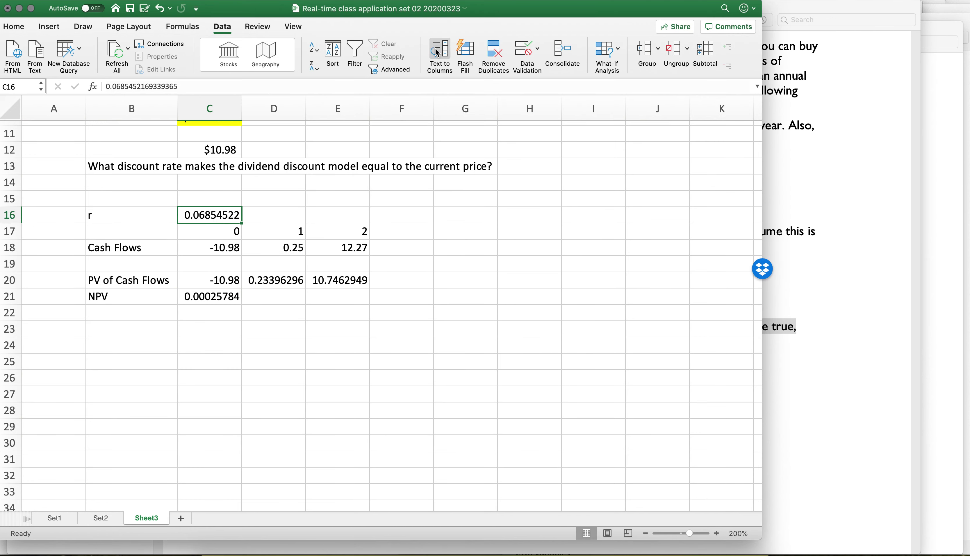
left_click(14, 27)
left_click(328, 66)
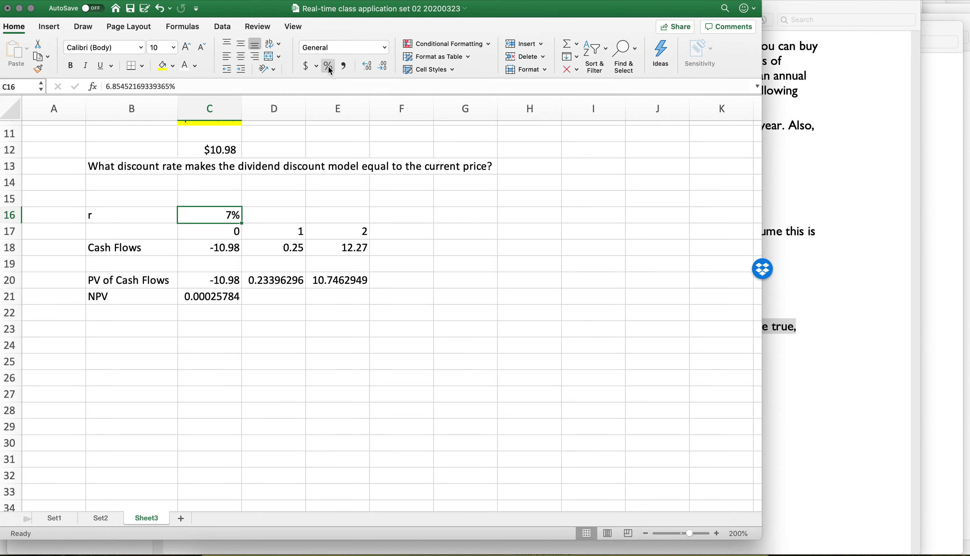
left_click(368, 73)
left_click(369, 73)
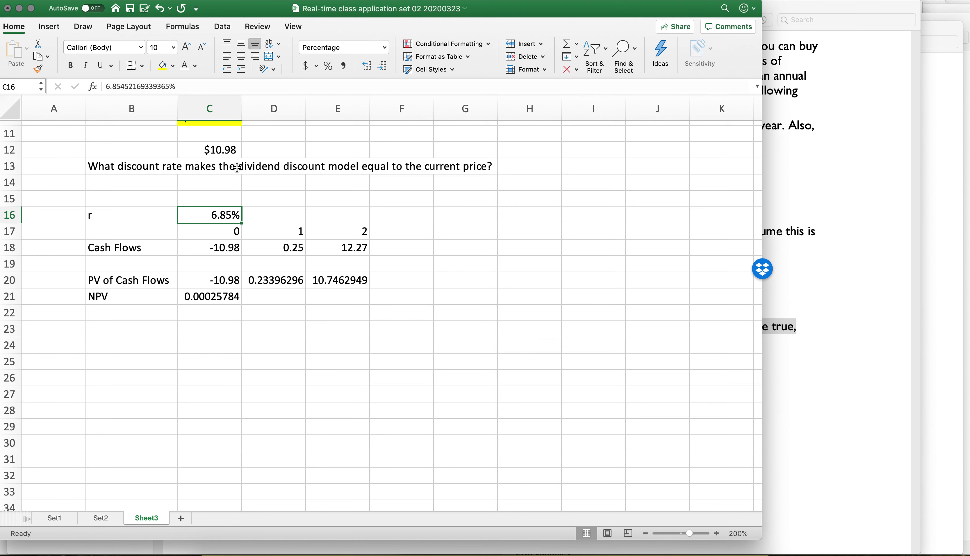
left_click(164, 71)
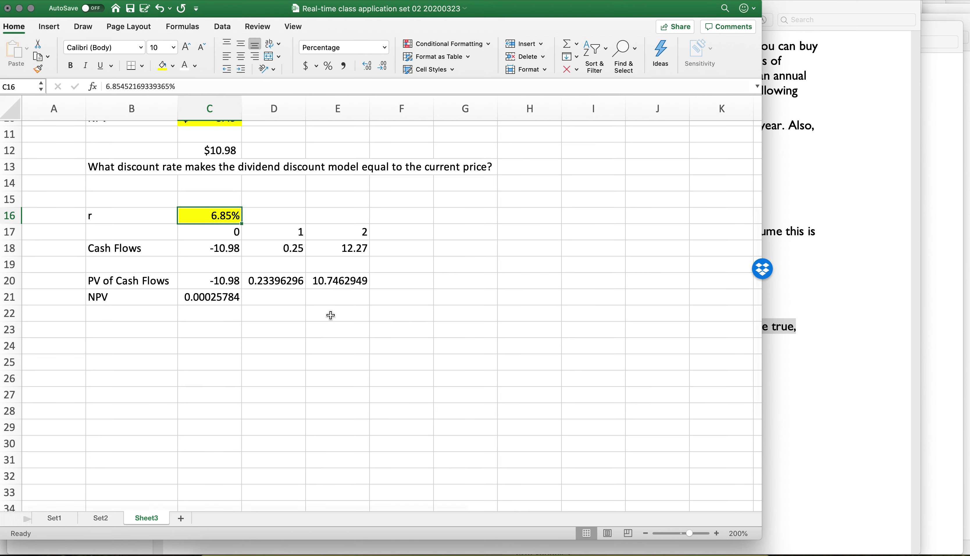
scroll(331, 315, "up", 5)
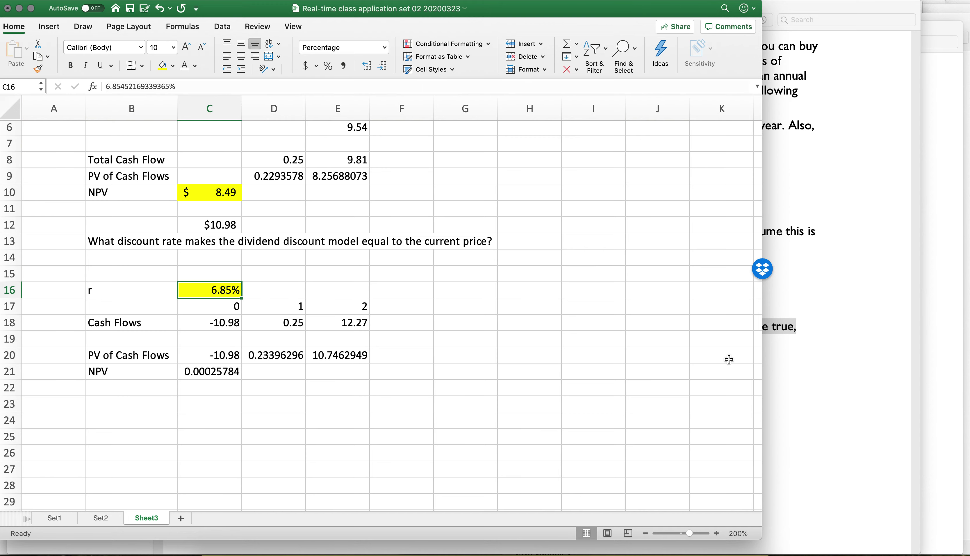
Step: Scroll through the question PDF and select the line stating a 9.00% per year cost of equity
left_click(799, 391)
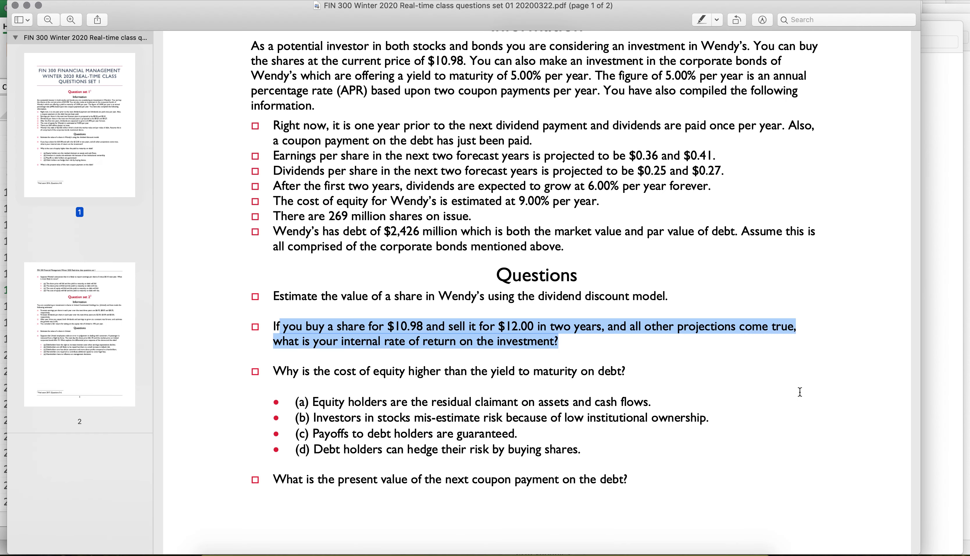
scroll(800, 392, "down", 5)
scroll(800, 392, "down", 1)
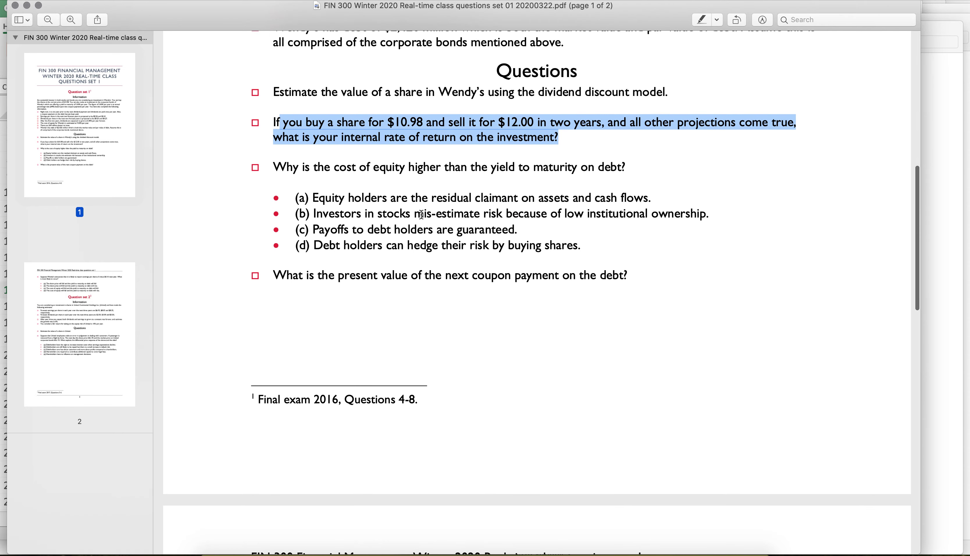
scroll(306, 173, "up", 4)
left_click(296, 239)
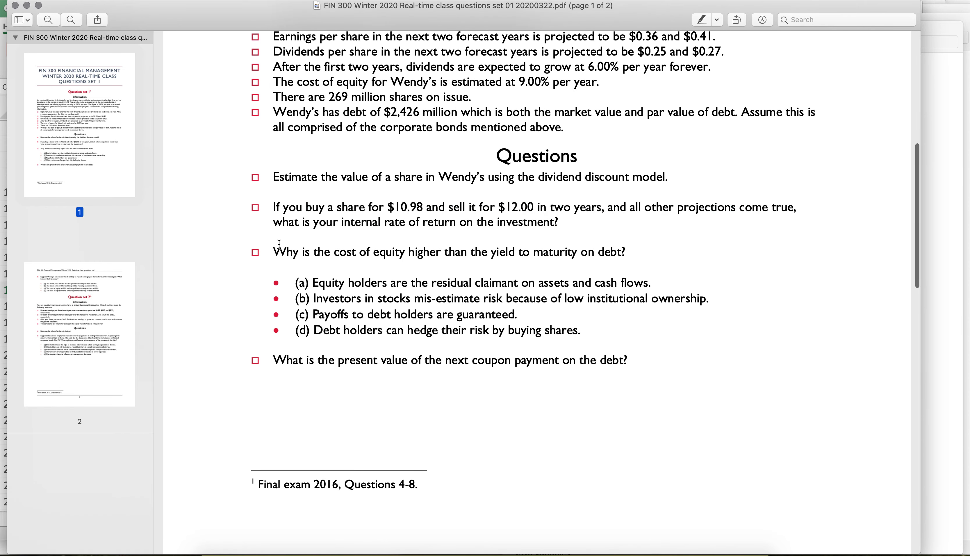
left_click_drag(273, 251, 586, 335)
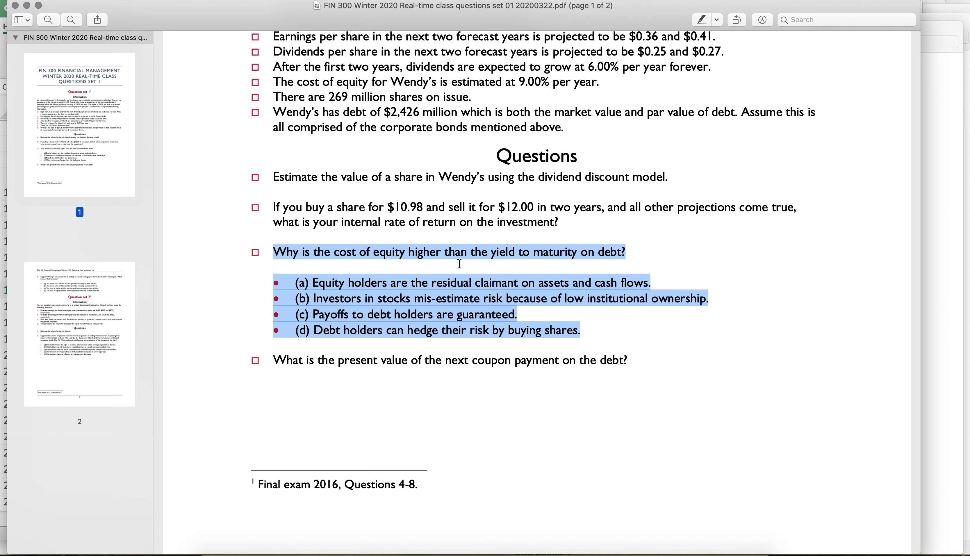
left_click(312, 257)
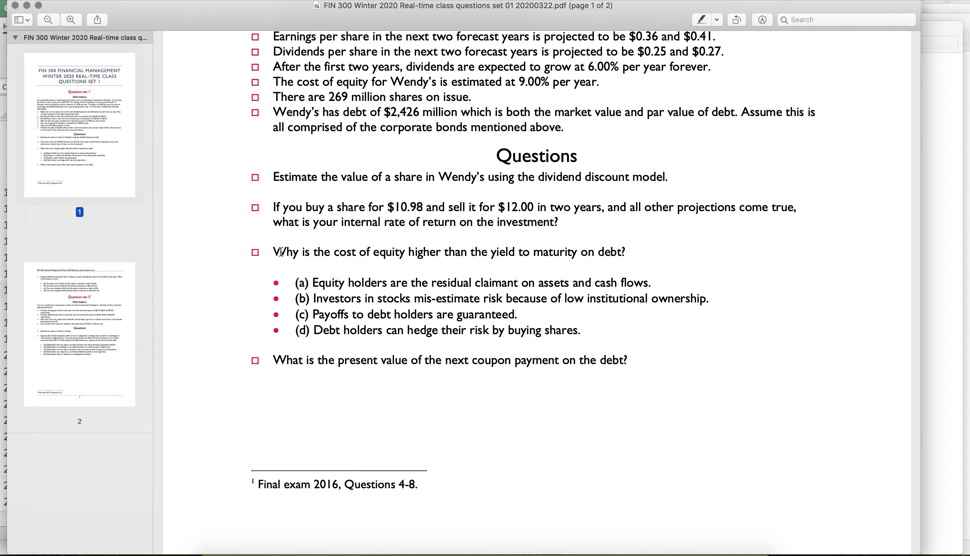
scroll(290, 255, "up", 5)
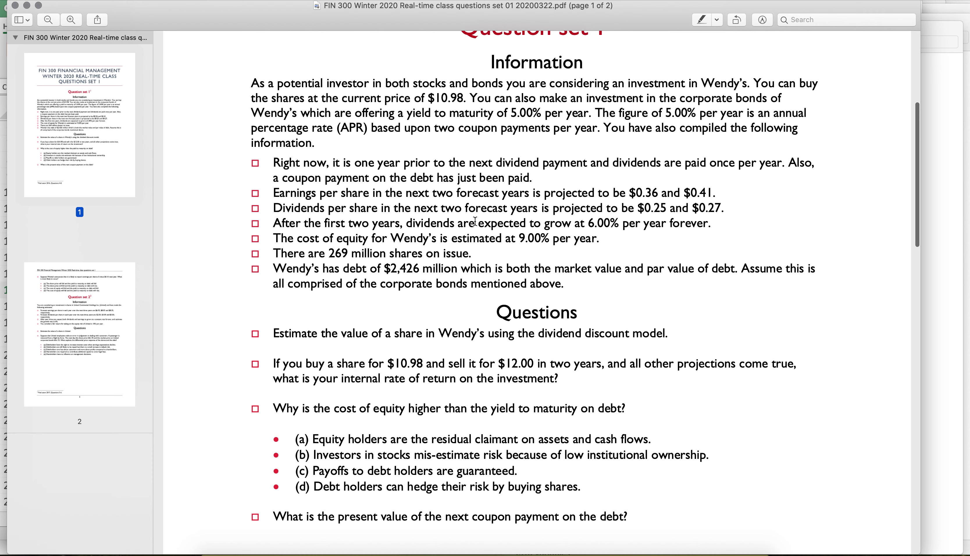
left_click_drag(273, 238, 600, 238)
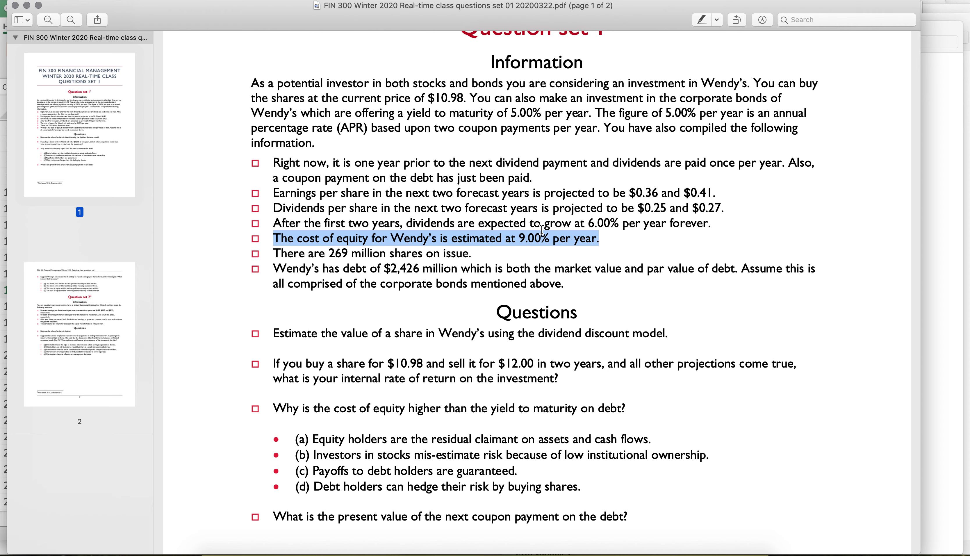
Step: Select '9.00% per year' in the cost of equity line, then the bonds' 5.00% yield to maturity phrase
left_click(523, 237)
left_click_drag(512, 239, 607, 242)
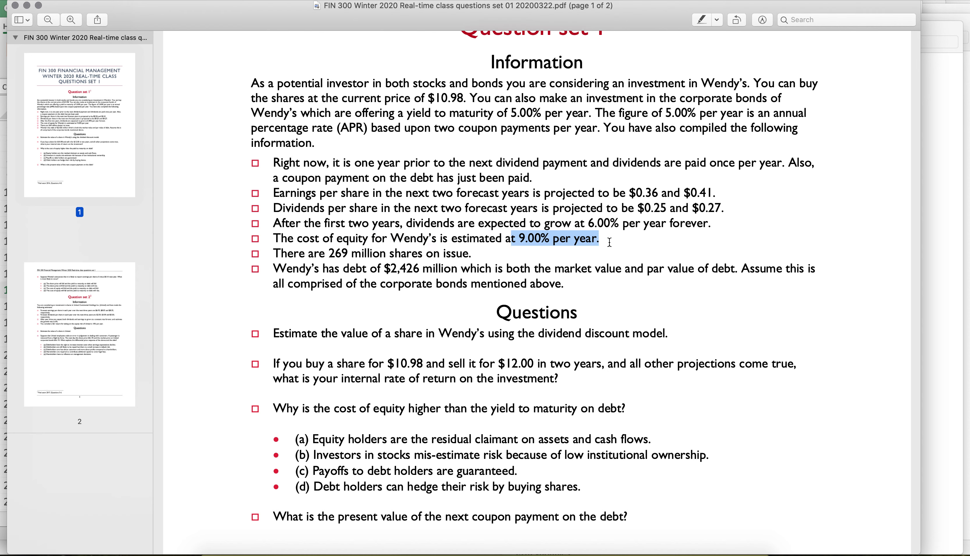
left_click(361, 116)
left_click_drag(299, 116, 590, 115)
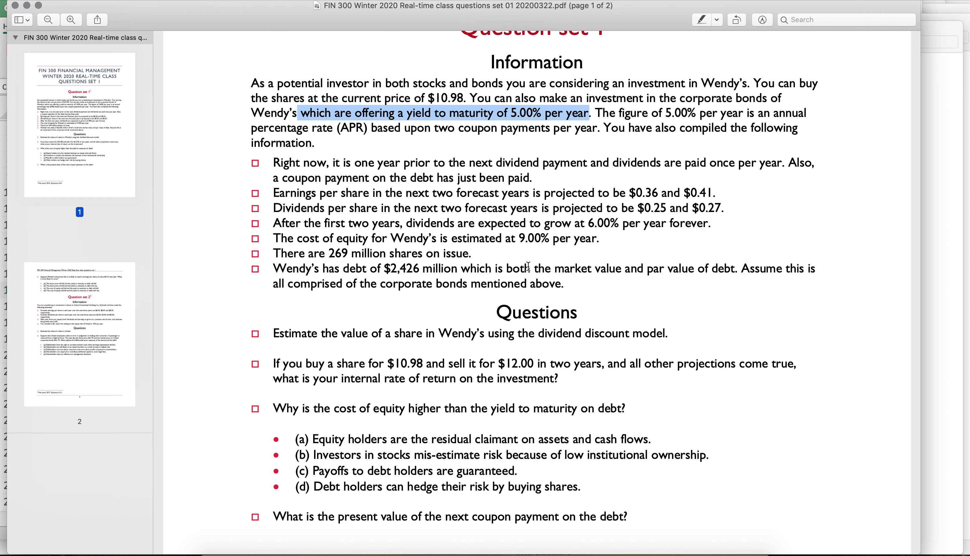
left_click_drag(430, 238, 600, 238)
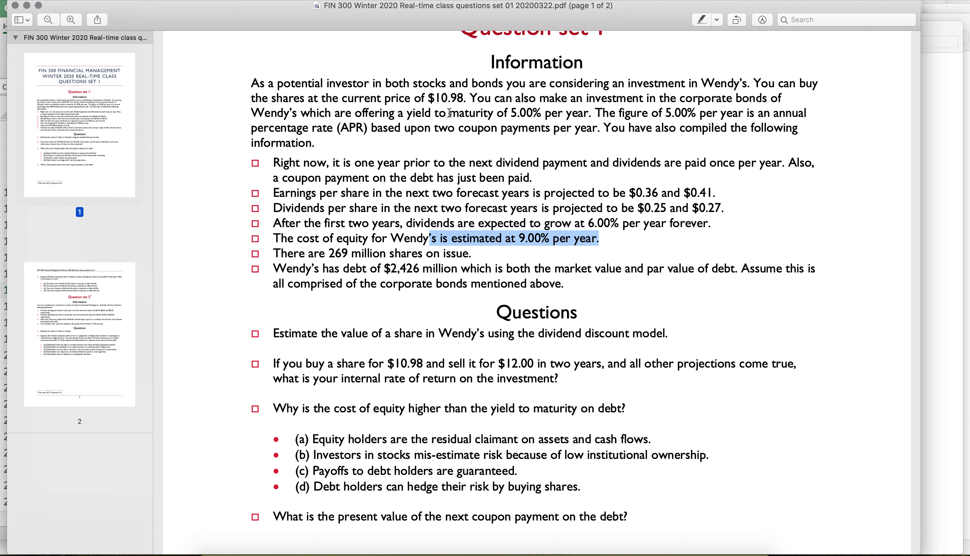
left_click_drag(449, 114, 592, 114)
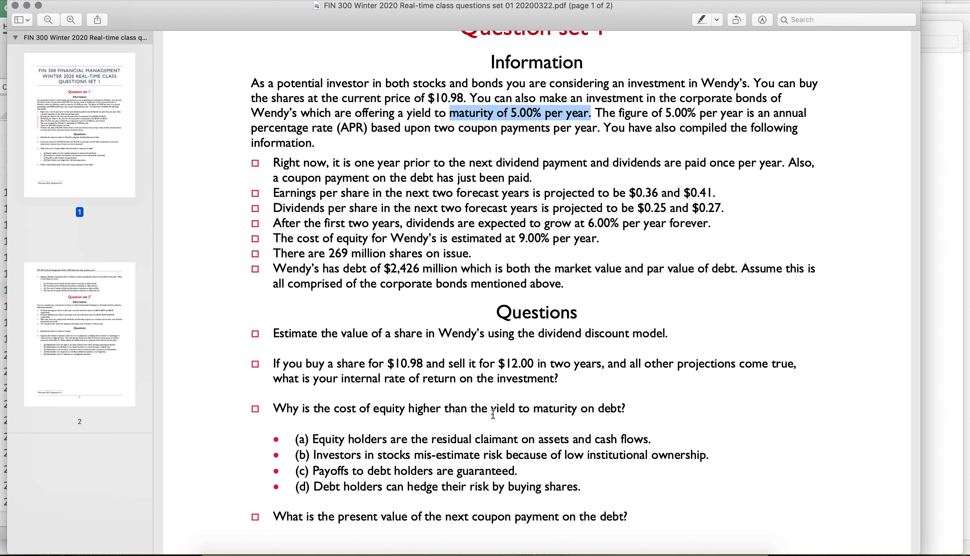
scroll(497, 409, "down", 3)
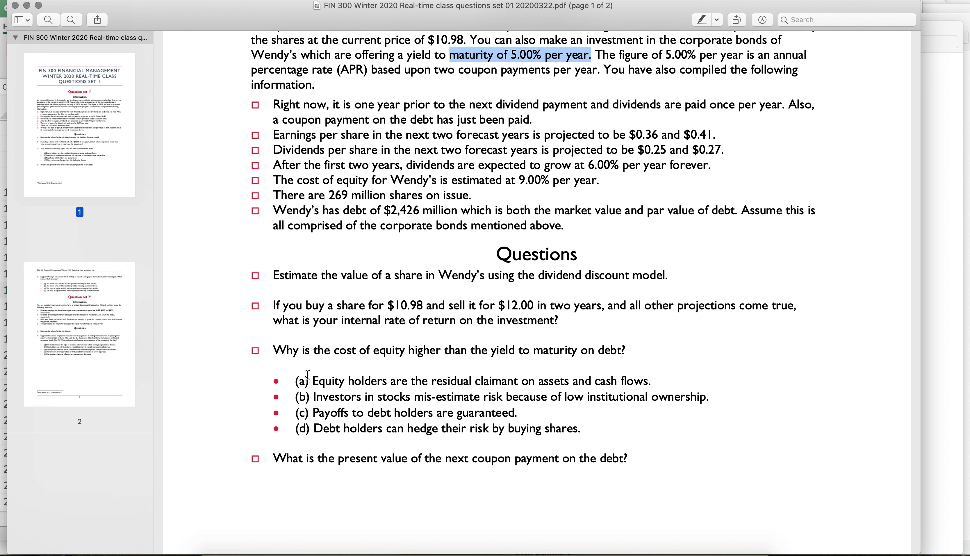
Step: Select the text of option (a), narrowing to the 'residual claimant' phrase
left_click_drag(310, 385, 661, 383)
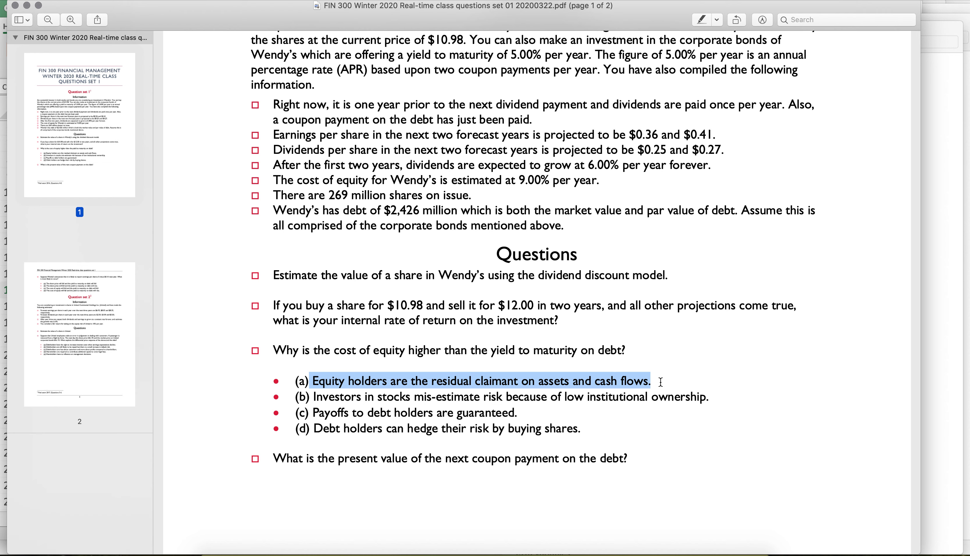
left_click(424, 383)
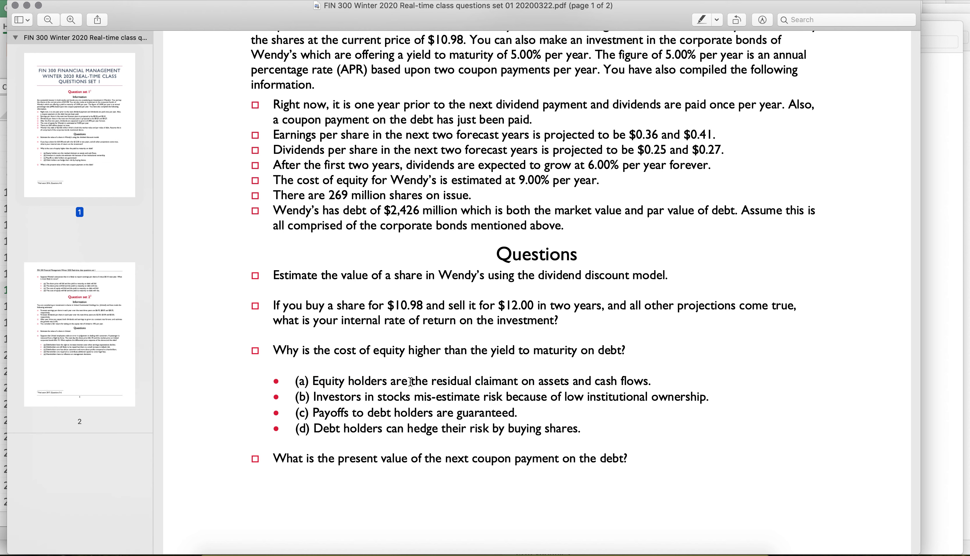
left_click_drag(412, 382, 667, 386)
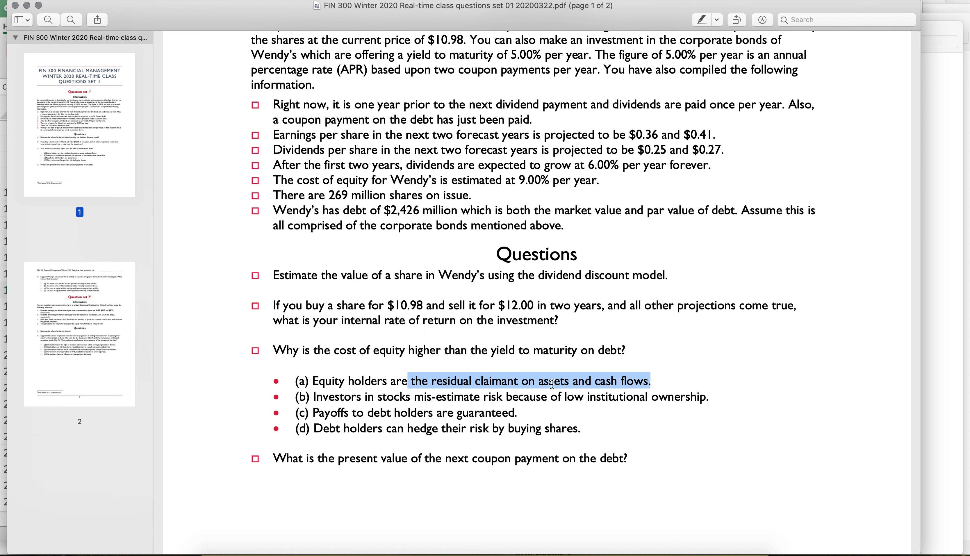
left_click(313, 399)
Step: Select the text of option (b), then option (d)
left_click_drag(314, 398, 720, 392)
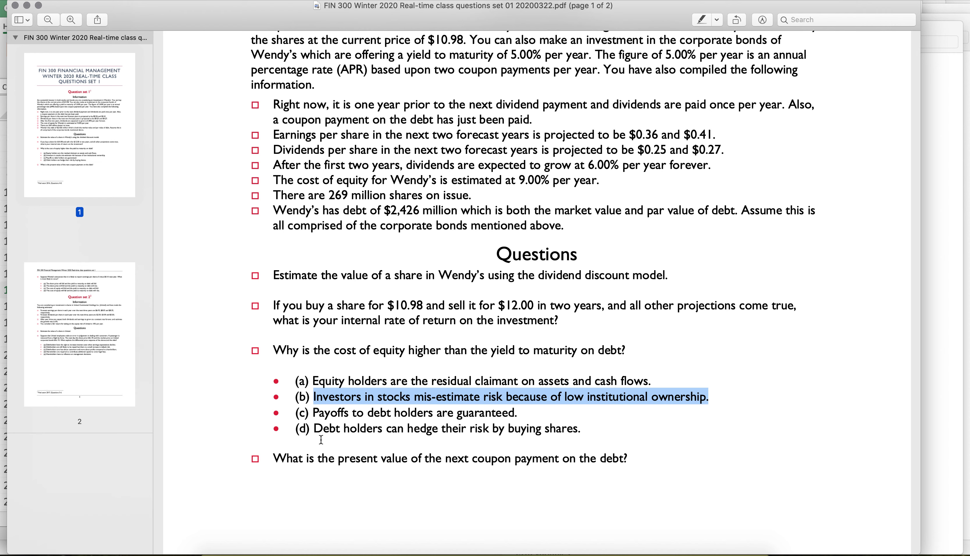
left_click_drag(311, 428, 584, 433)
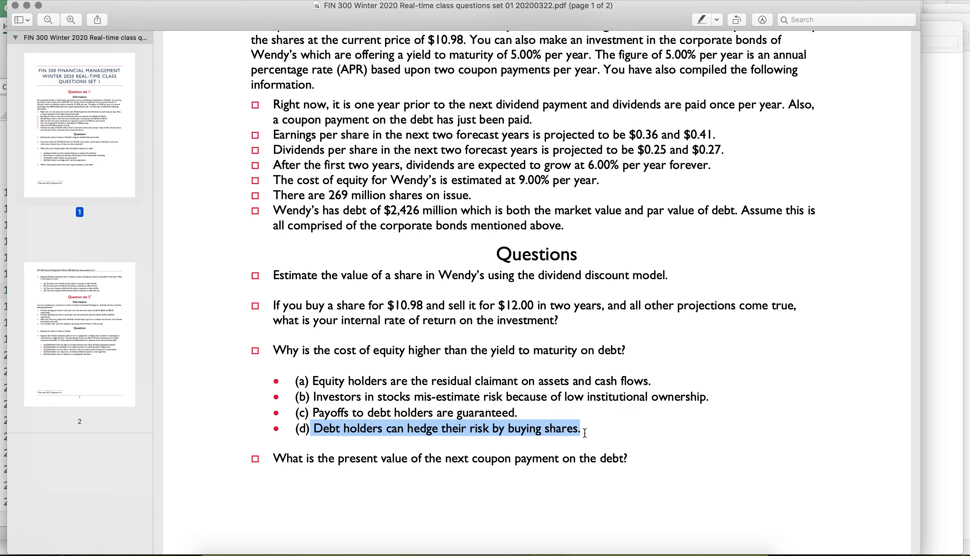